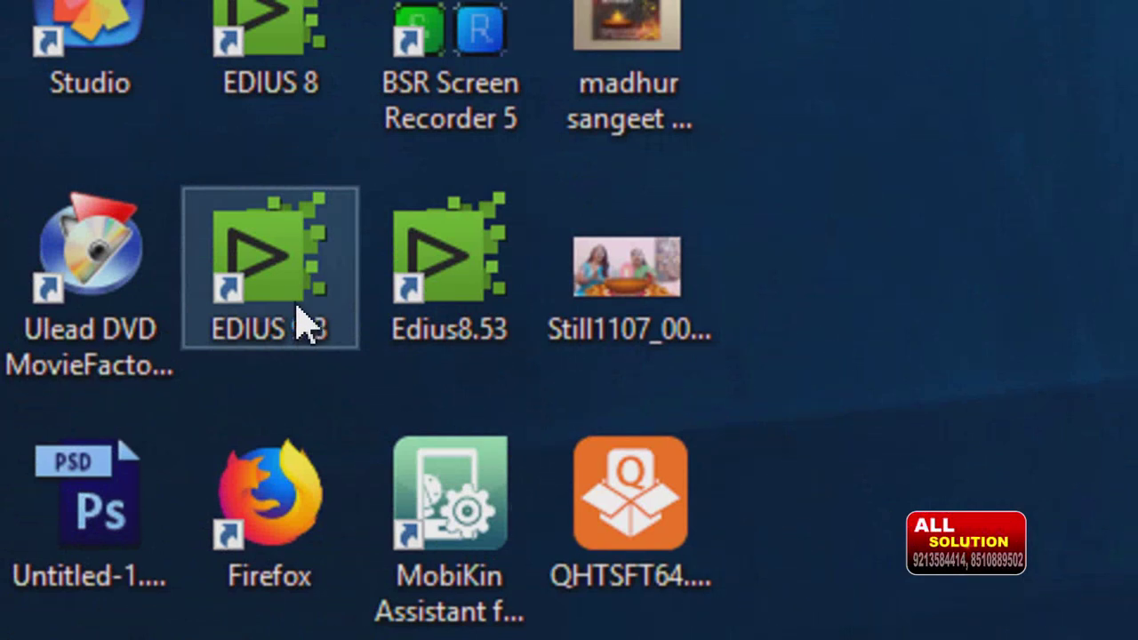
# - Launch EDIUS 9.3 from the desktop and start a new project
pyautogui.doubleClick(284, 298)
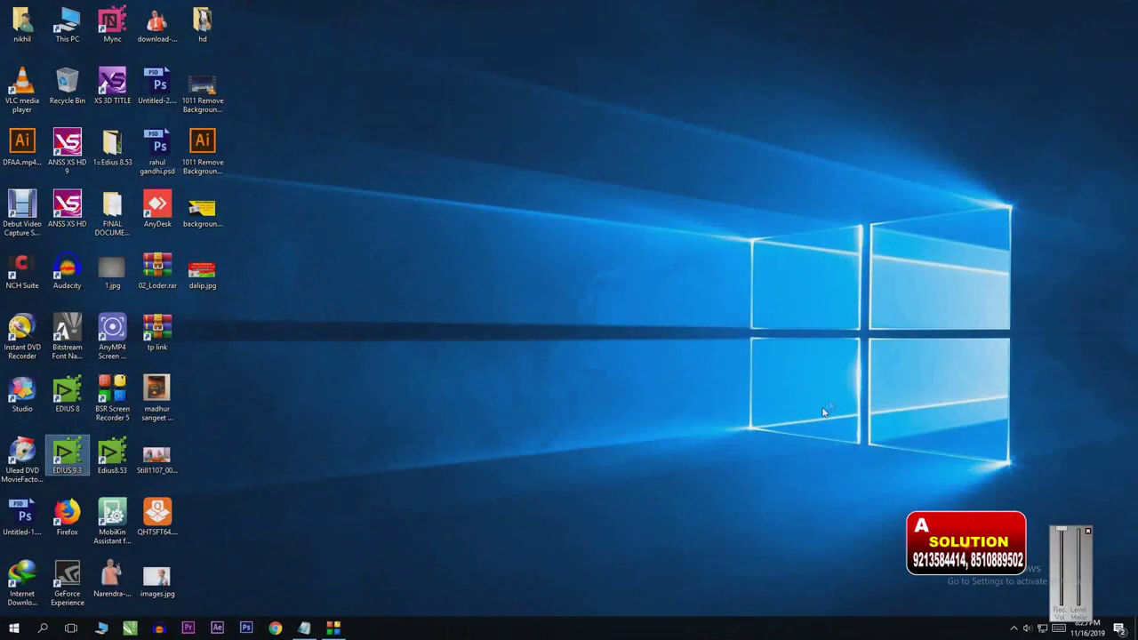
pyautogui.click(1087, 532)
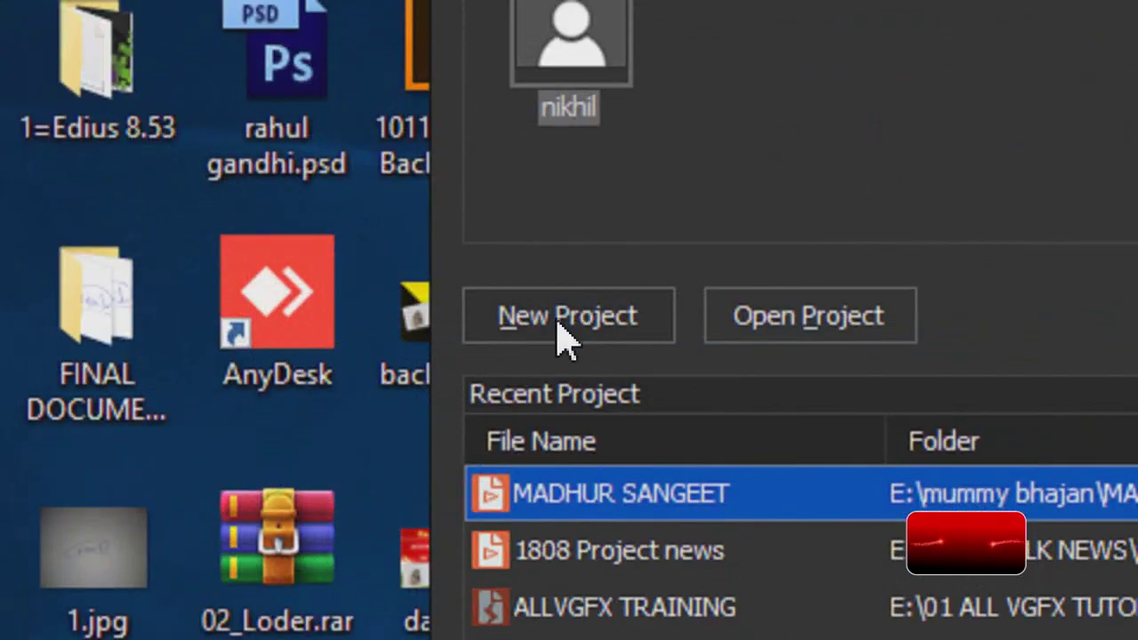
pyautogui.click(603, 342)
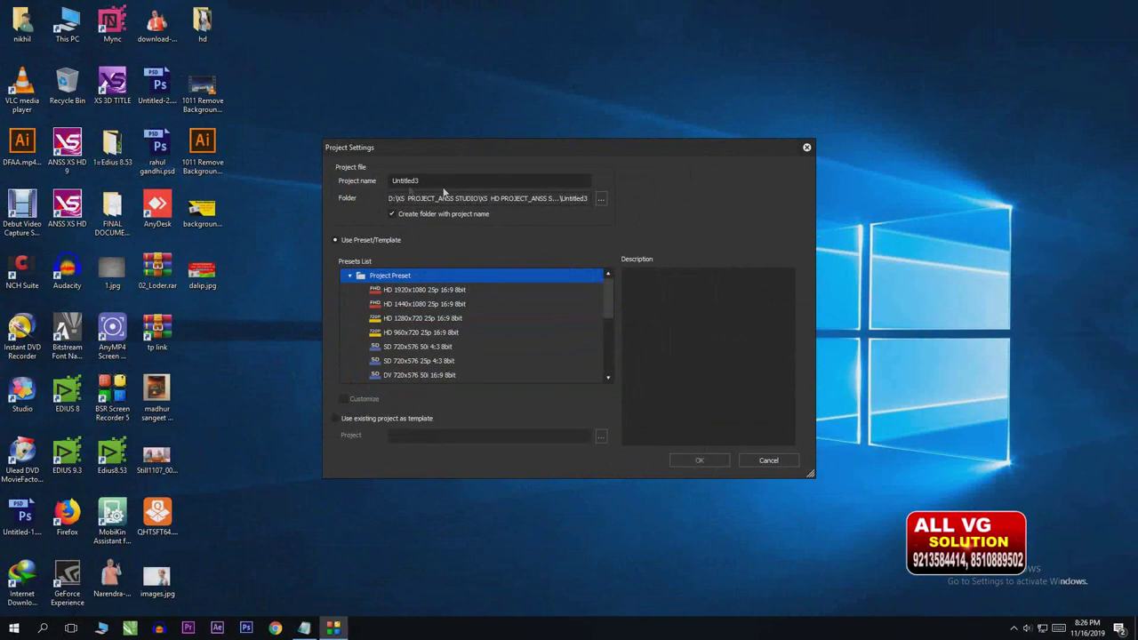
# - Name the project "Wedding Project", with a folder created under the project name
pyautogui.click(439, 179)
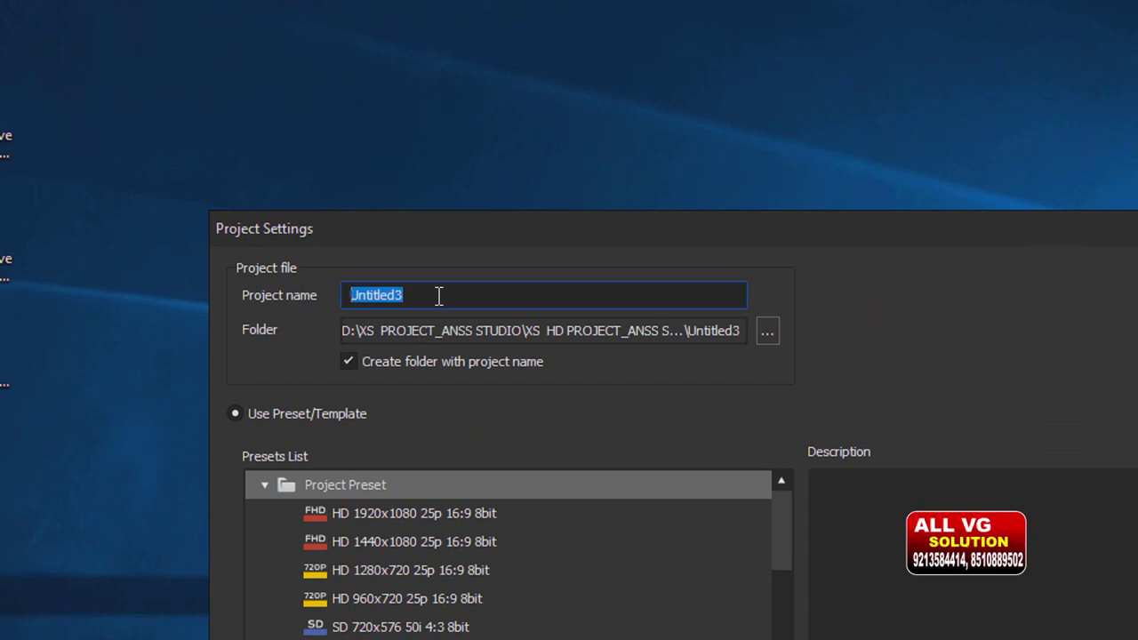
pyautogui.write('Wedding pro')
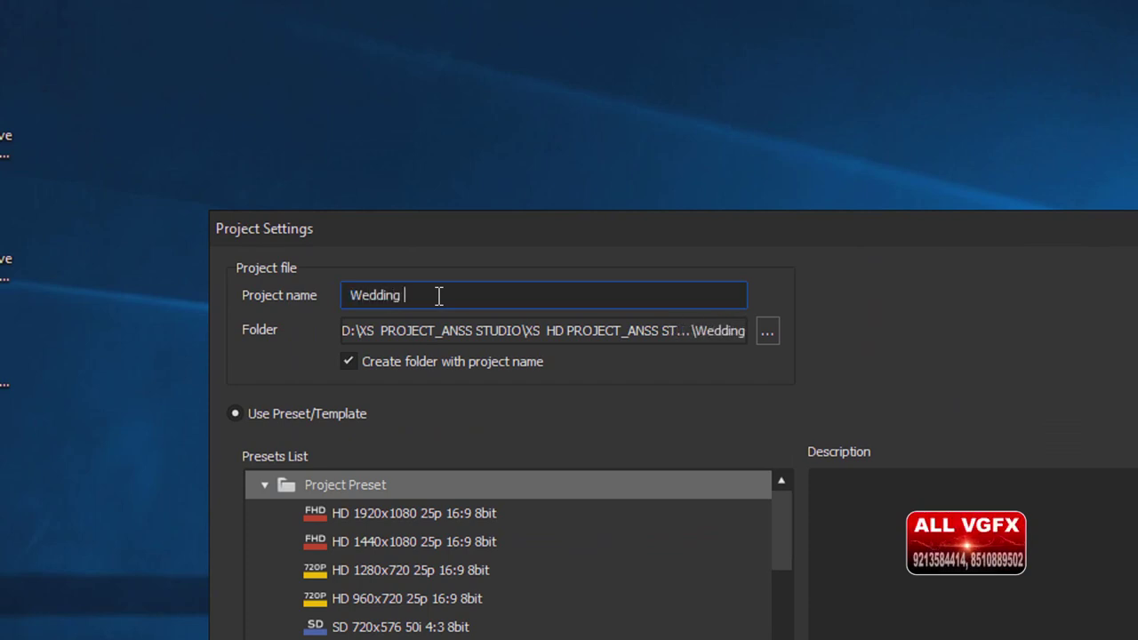
pyautogui.press('BackSpace')
pyautogui.press('BackSpace')
pyautogui.press('BackSpace')
pyautogui.write('P')
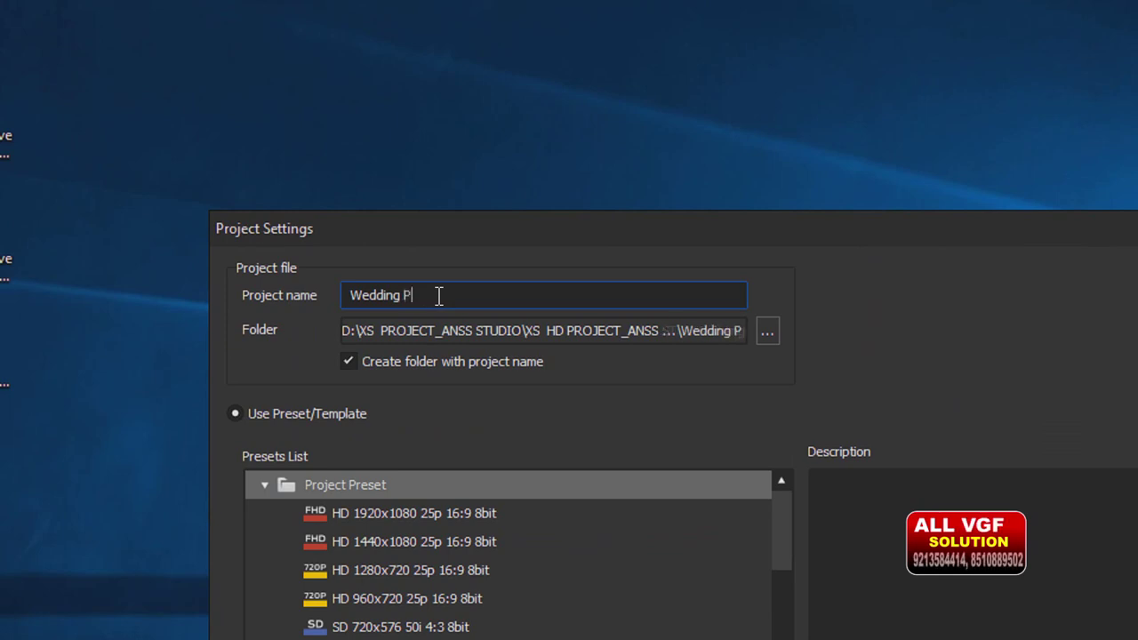
pyautogui.write('roject')
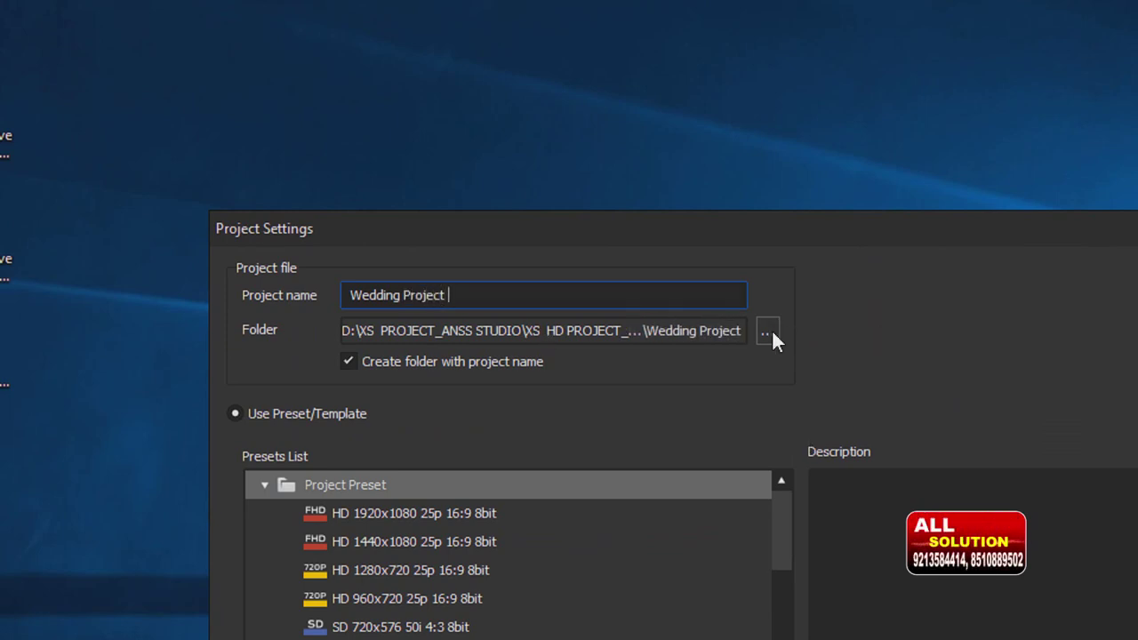
pyautogui.click(347, 360)
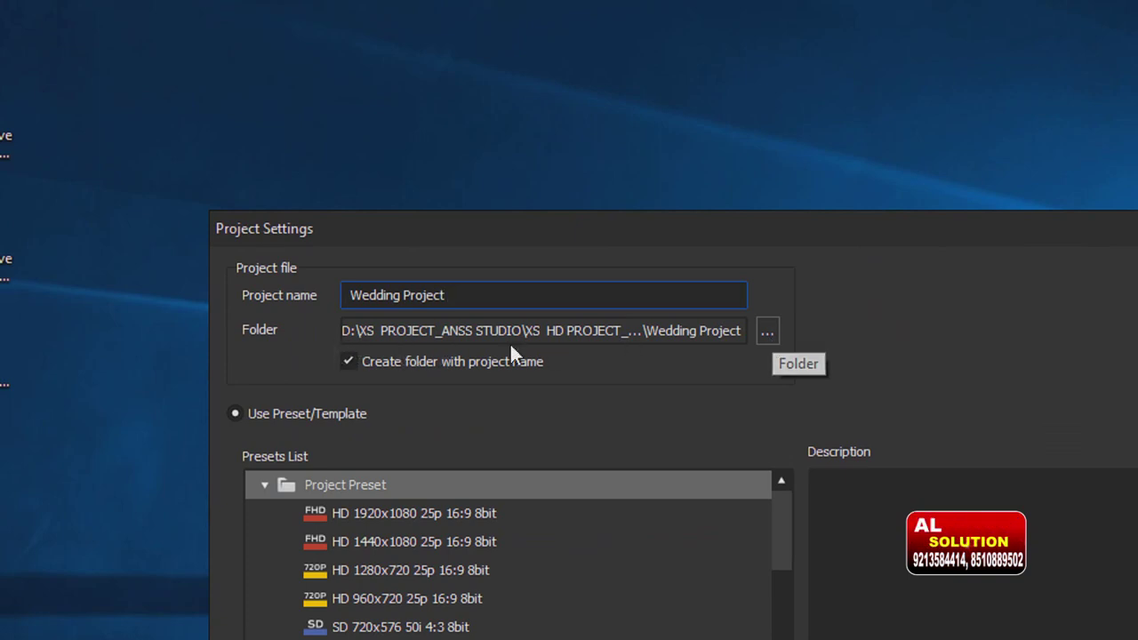
# - Create a folder named "Wedding" on New Volume (E:) and set it as the project folder
pyautogui.click(763, 334)
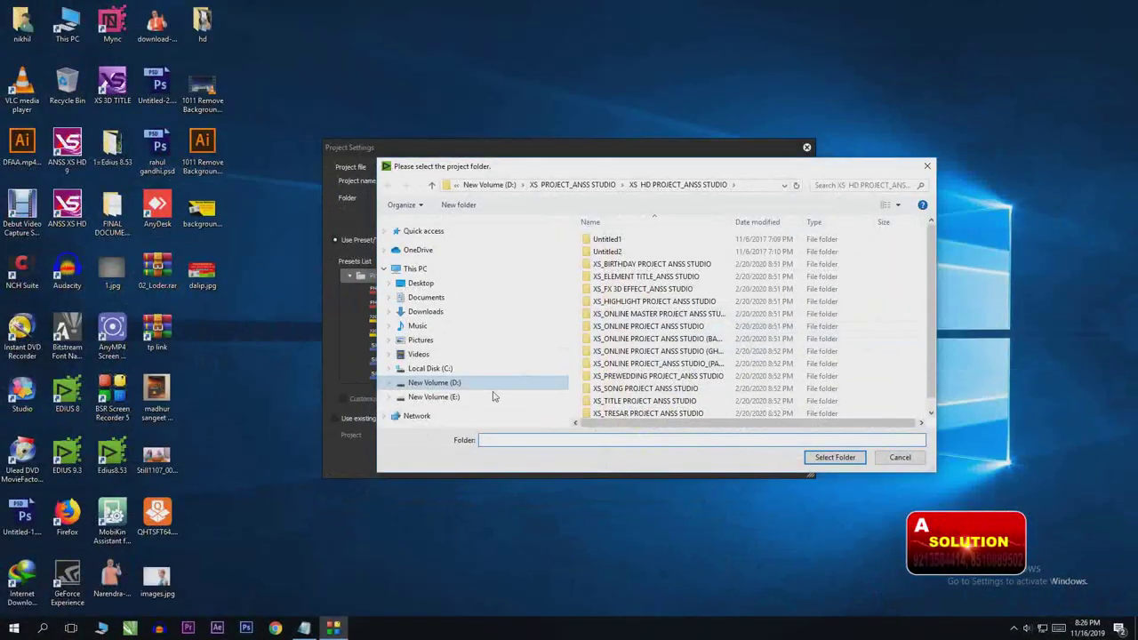
pyautogui.click(454, 384)
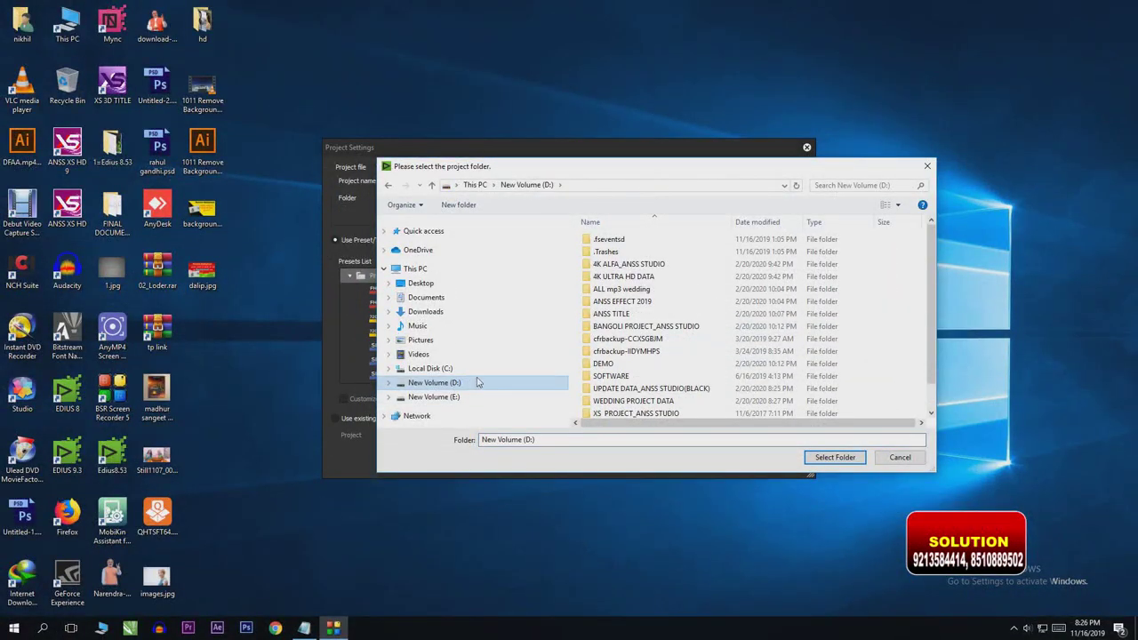
pyautogui.click(451, 396)
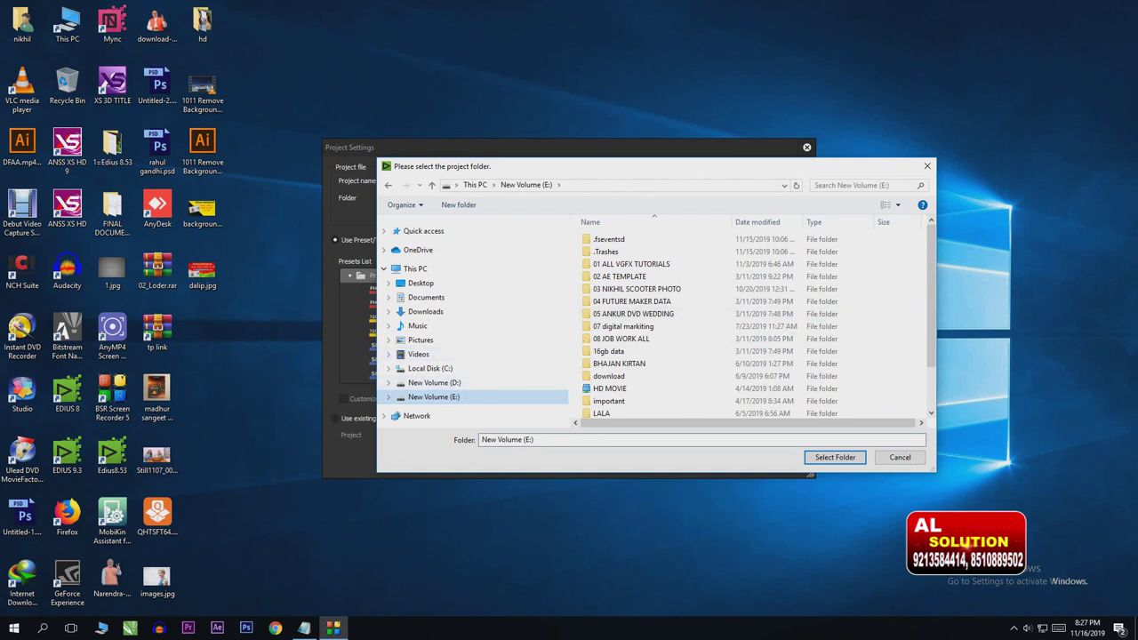
pyautogui.moveTo(933, 478); pyautogui.dragTo(994, 575)
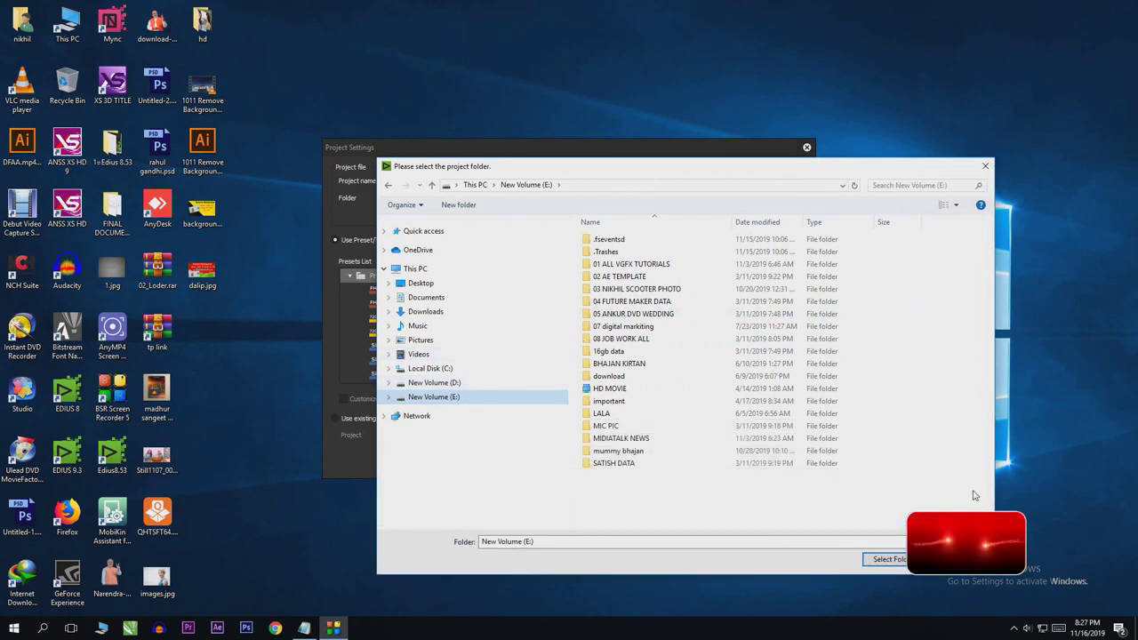
pyautogui.rightClick(659, 506)
pyautogui.moveTo(774, 475)
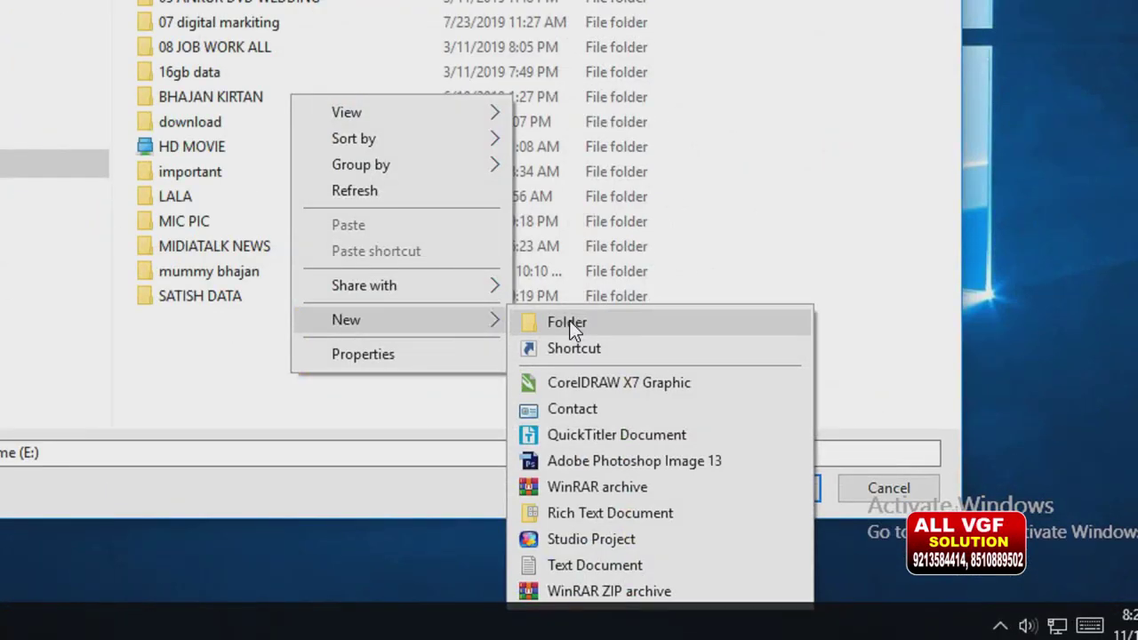
pyautogui.click(568, 324)
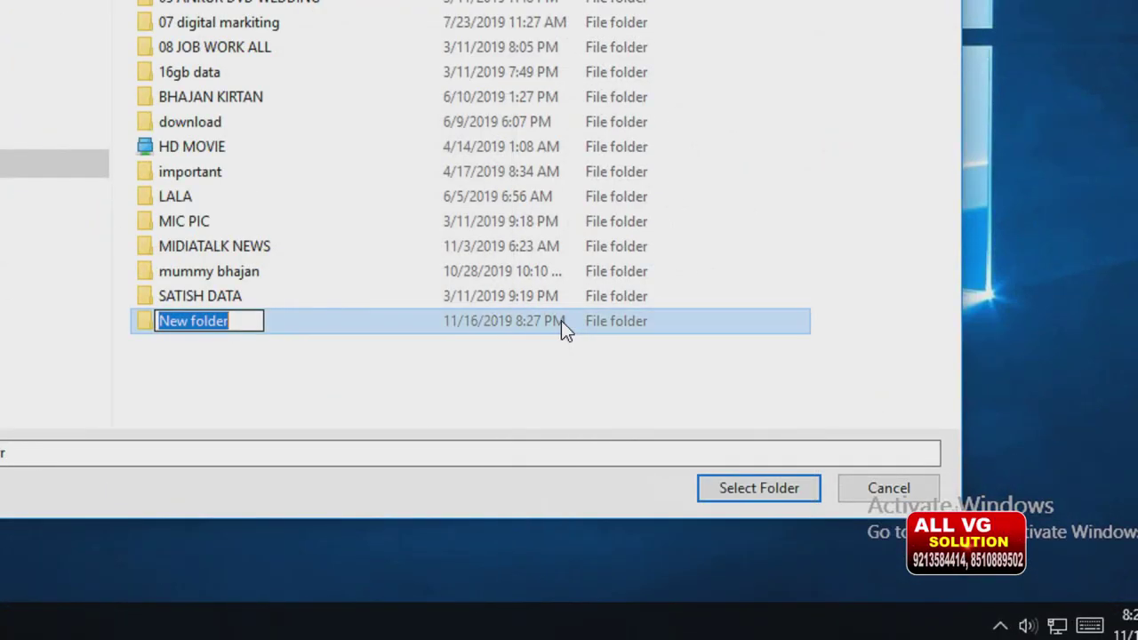
pyautogui.write('Wedding')
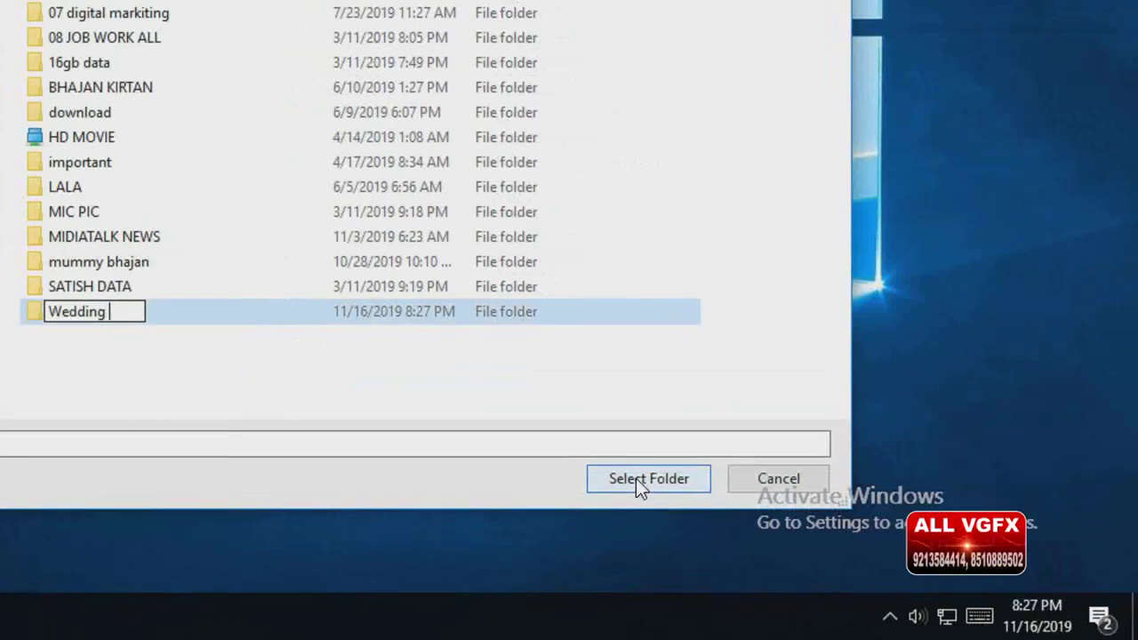
pyautogui.click(636, 479)
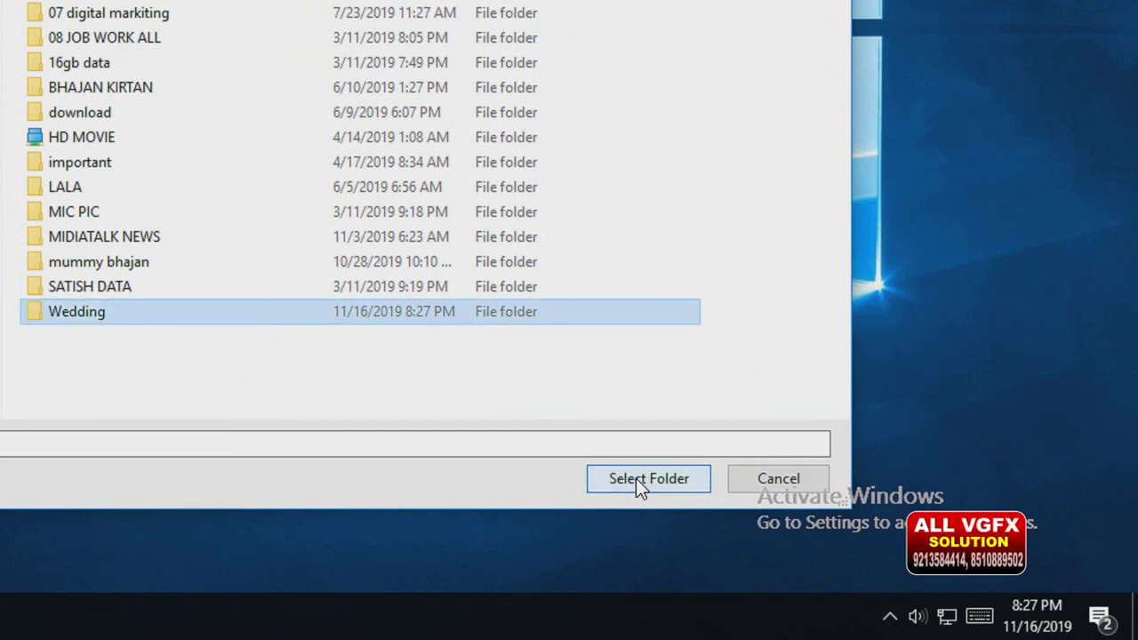
pyautogui.click(673, 476)
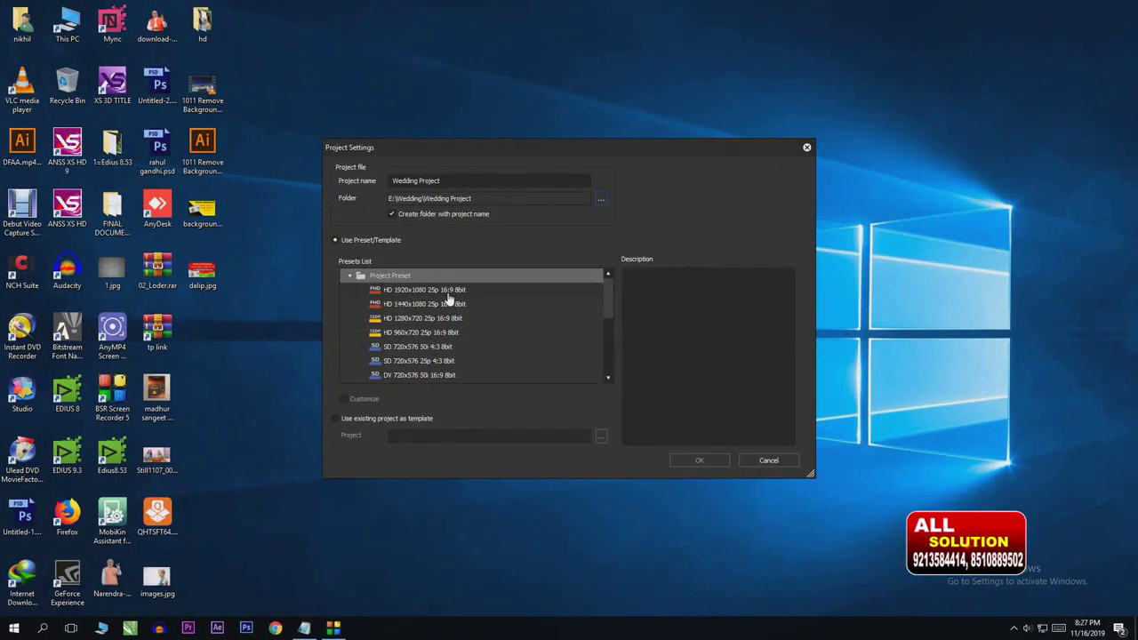
# - Try the HD 1920x1080 25p, HD 1280x720 25p, SD 720x576 50i 4:3 and HD 1440x1080 25p project presets
pyautogui.click(445, 293)
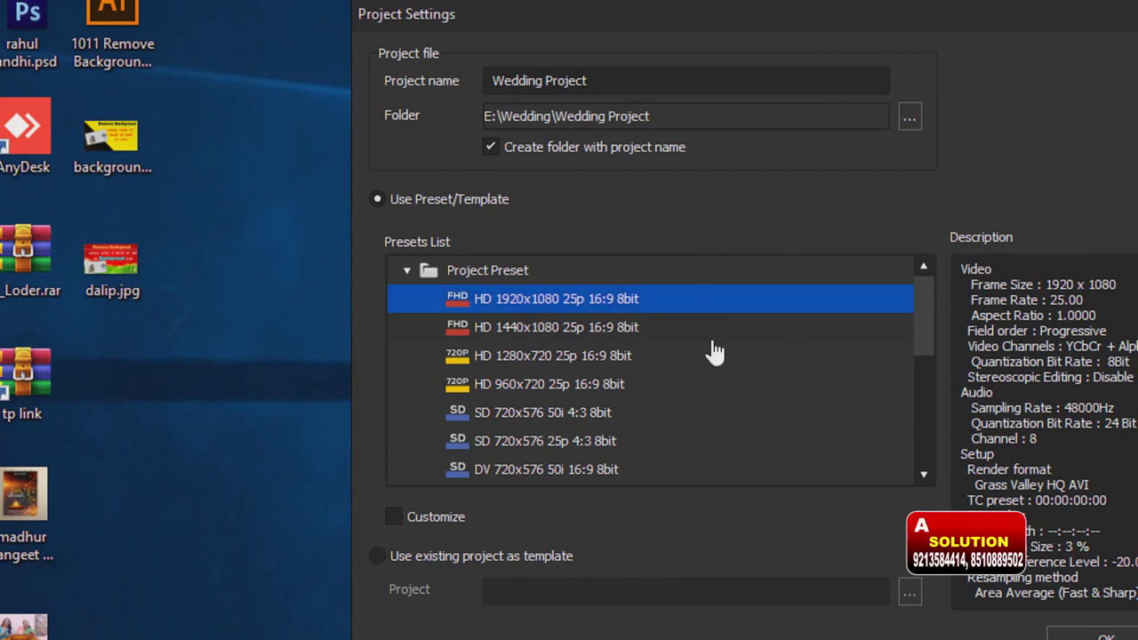
pyautogui.click(577, 365)
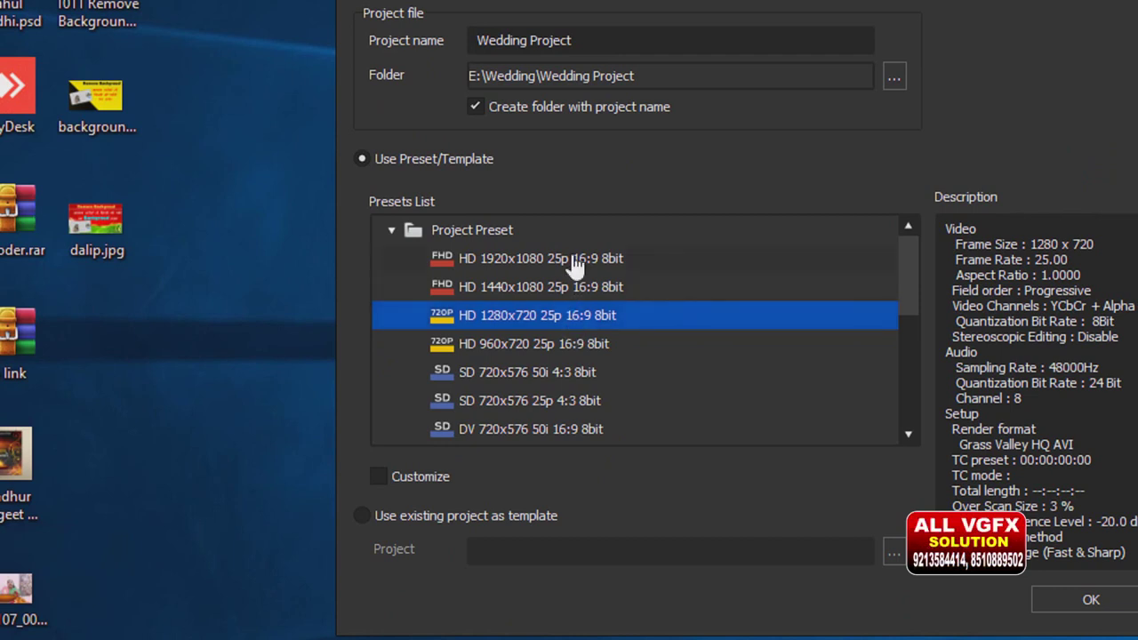
pyautogui.click(623, 266)
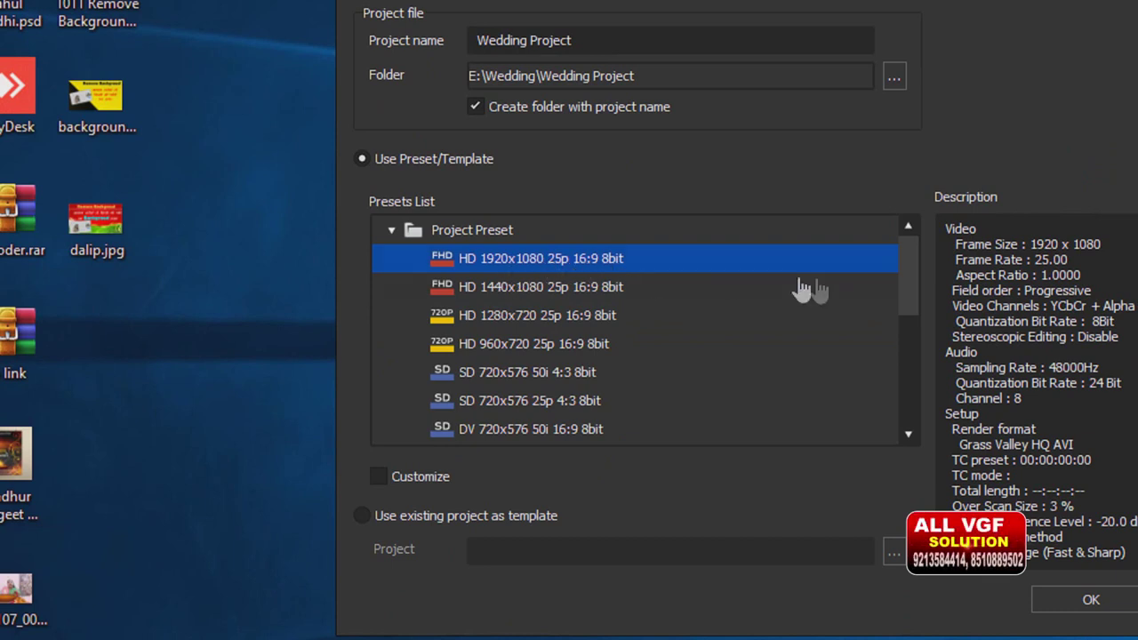
pyautogui.click(539, 380)
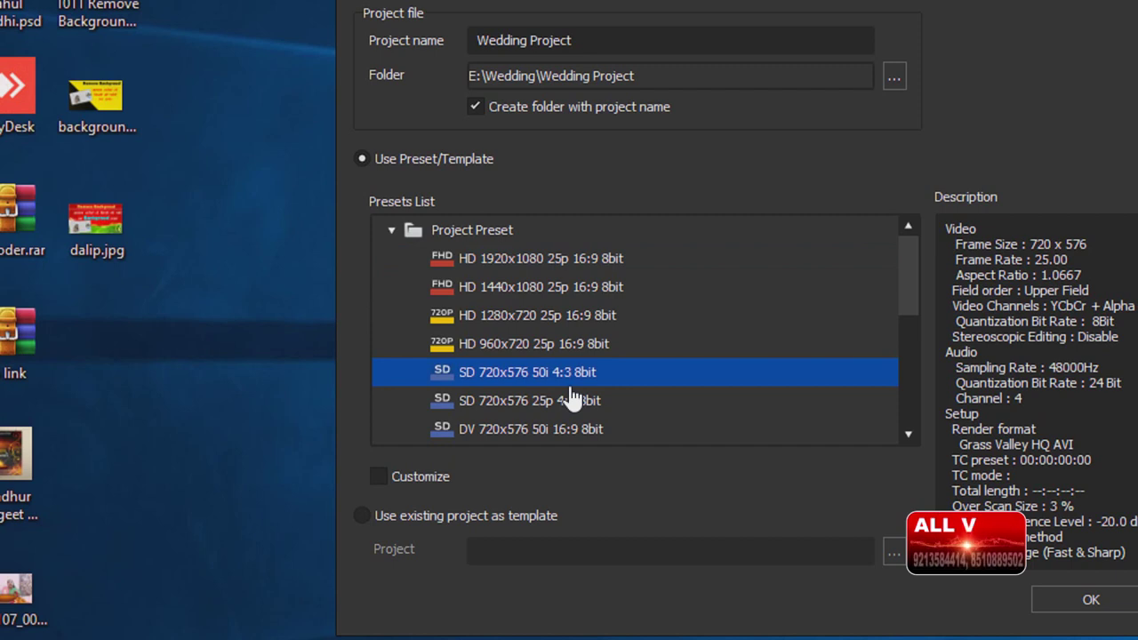
pyautogui.click(592, 293)
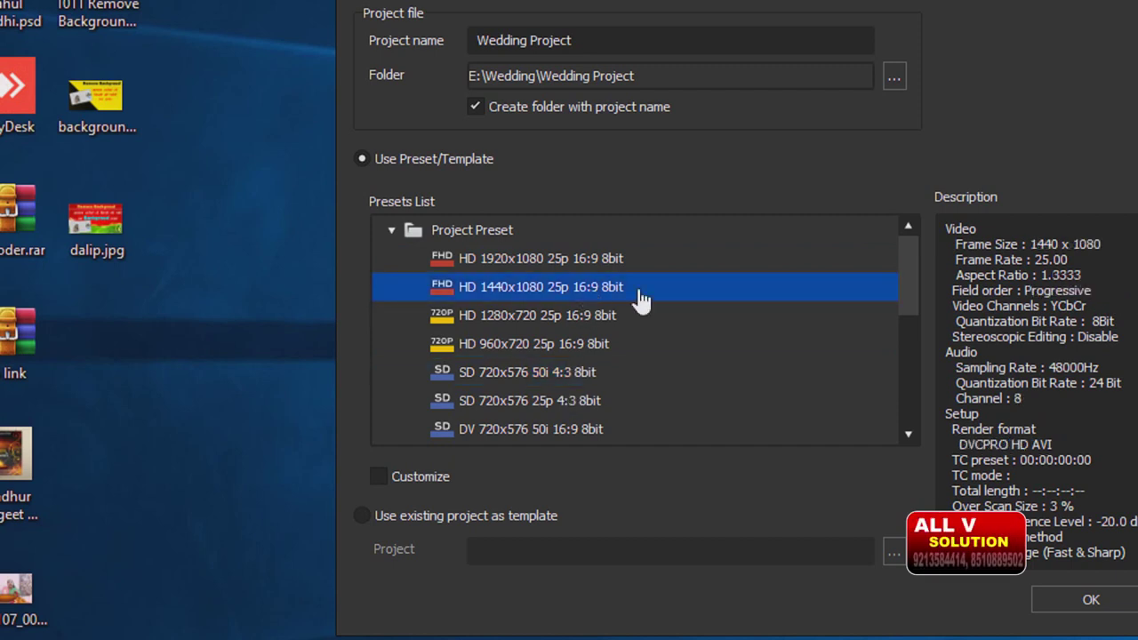
# - Enable customization of the preset and set the video preset to HD 1920 x 1080 59.94p in the detailed settings
pyautogui.click(380, 477)
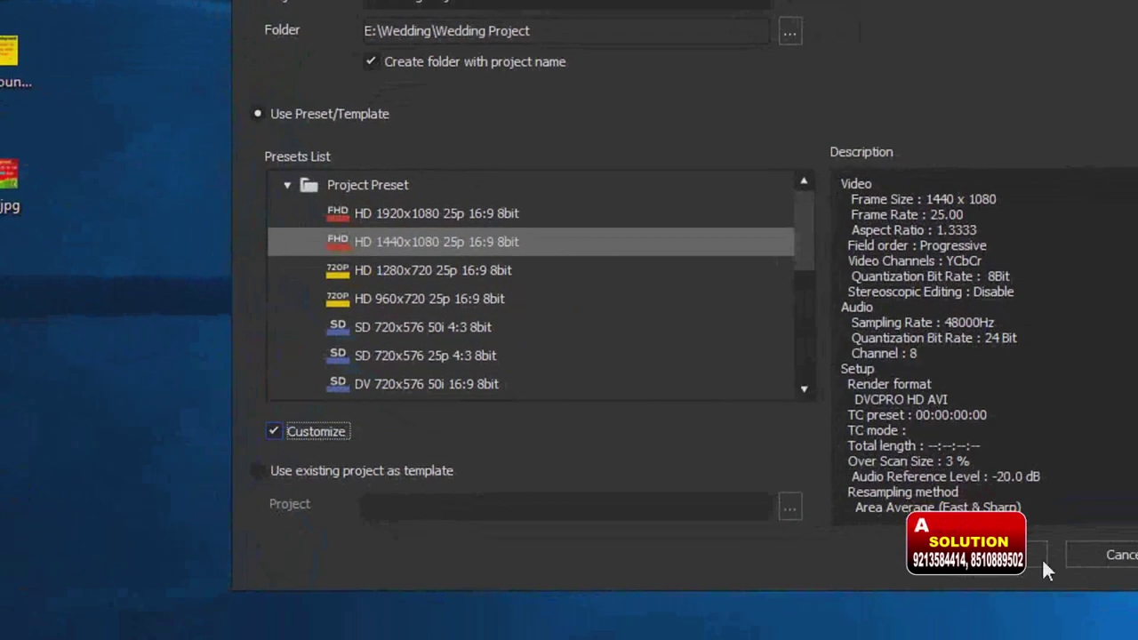
pyautogui.click(1029, 532)
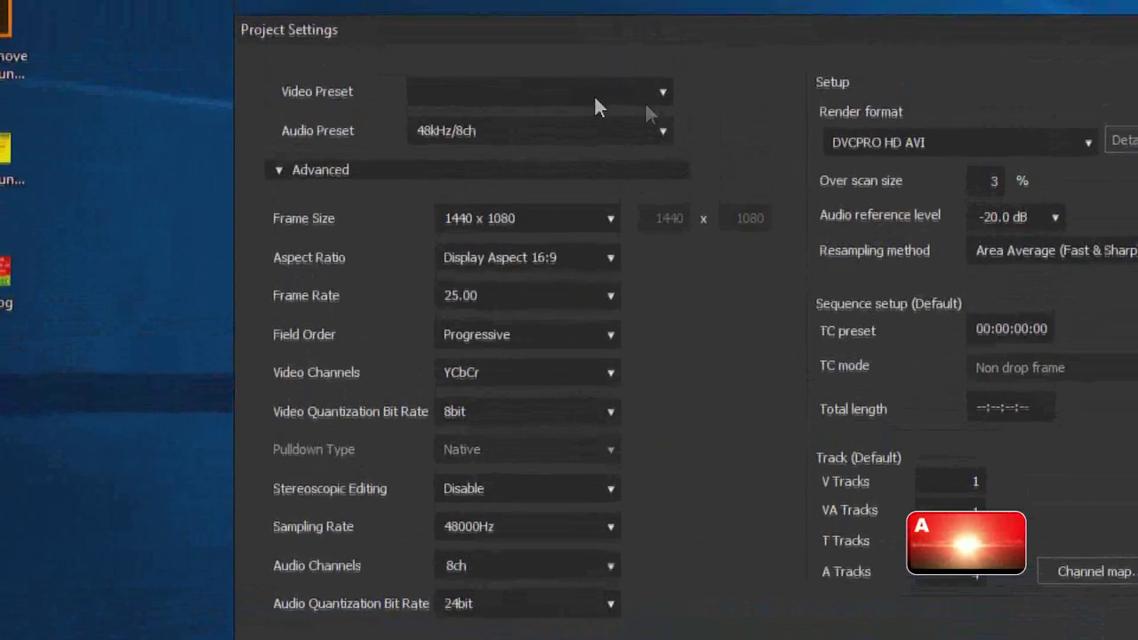
pyautogui.click(664, 74)
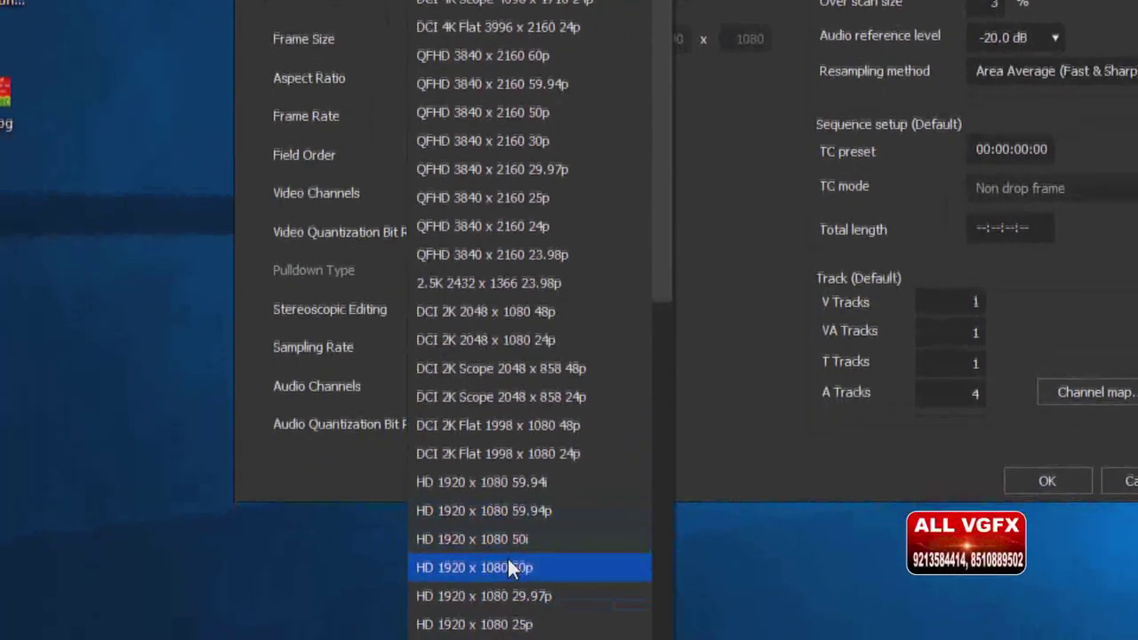
pyautogui.click(500, 504)
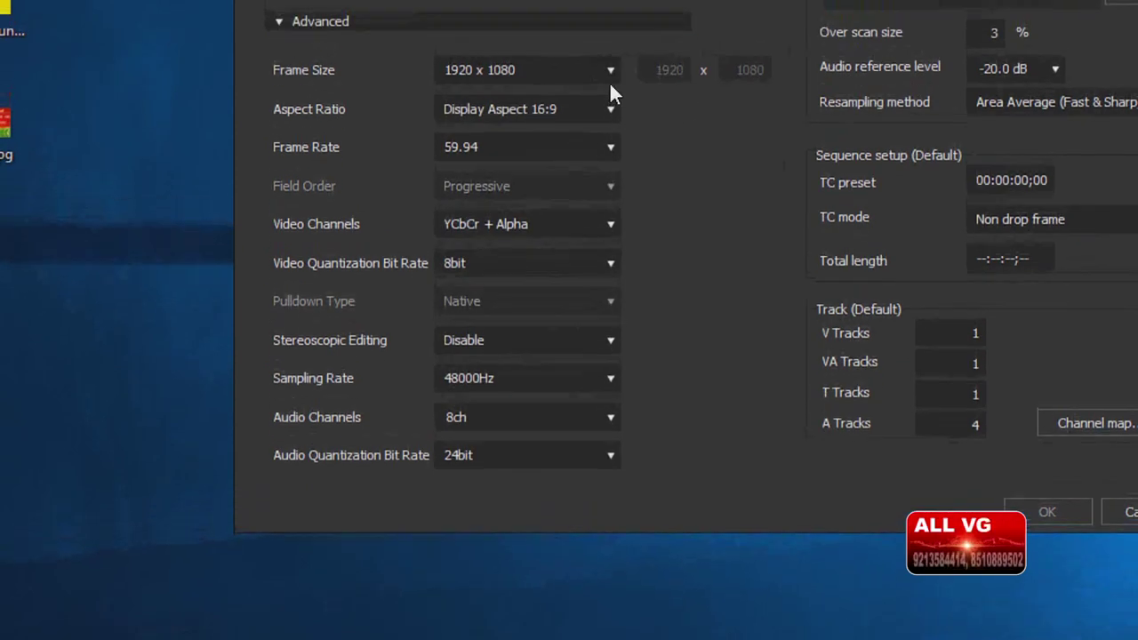
# - Change the video preset to HD 1920 x 1080 25p
pyautogui.click(609, 15)
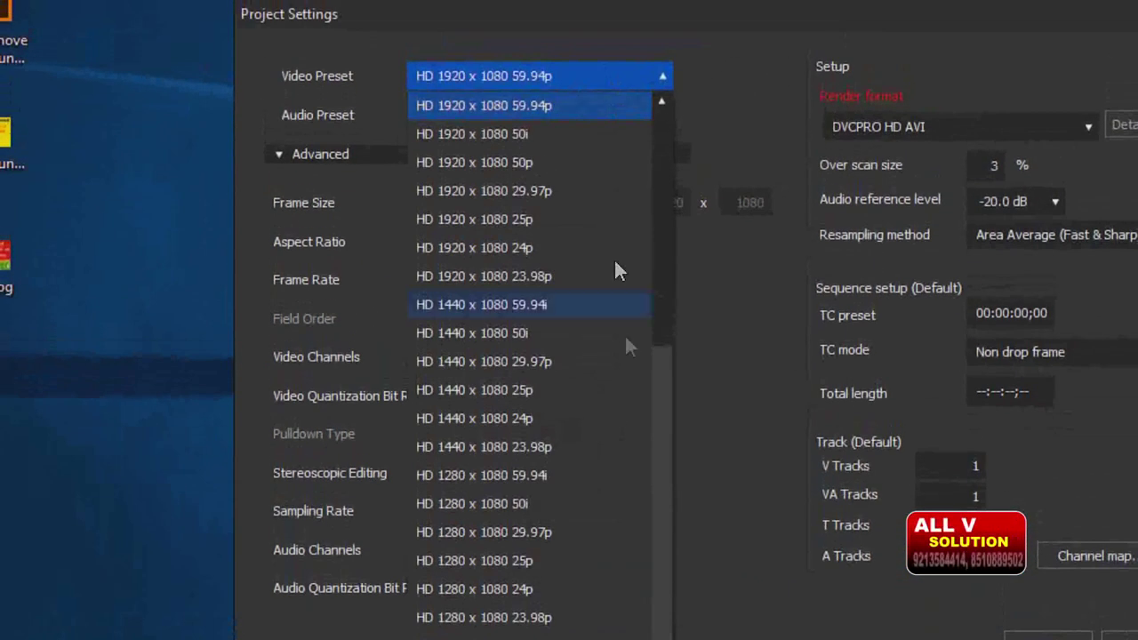
pyautogui.scroll(-1, 665, 586)
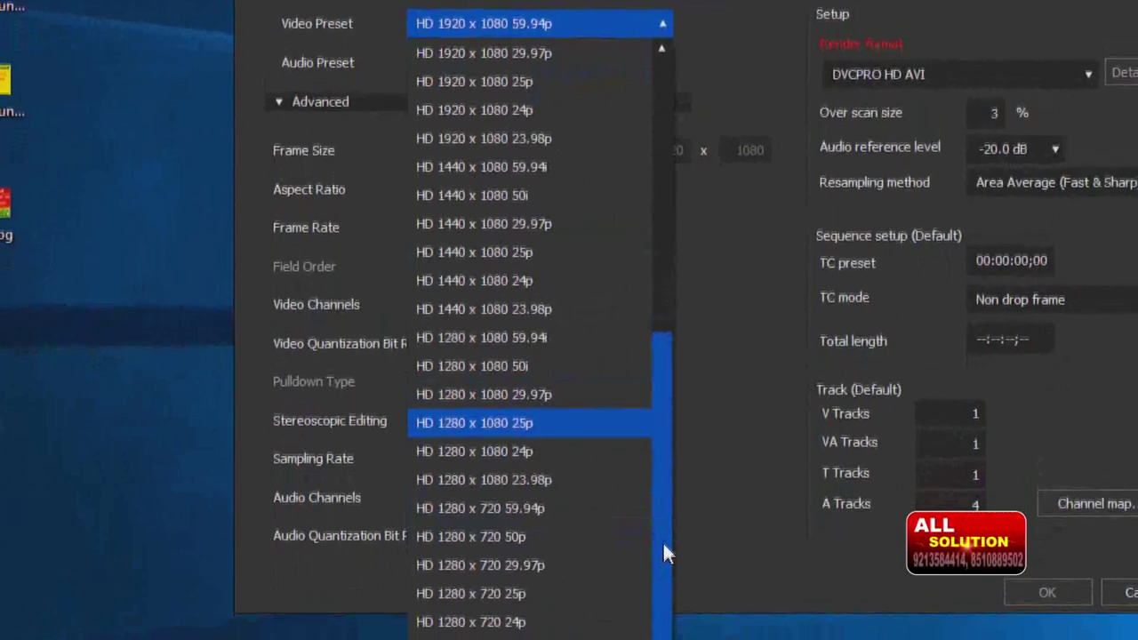
pyautogui.scroll(1, 665, 542)
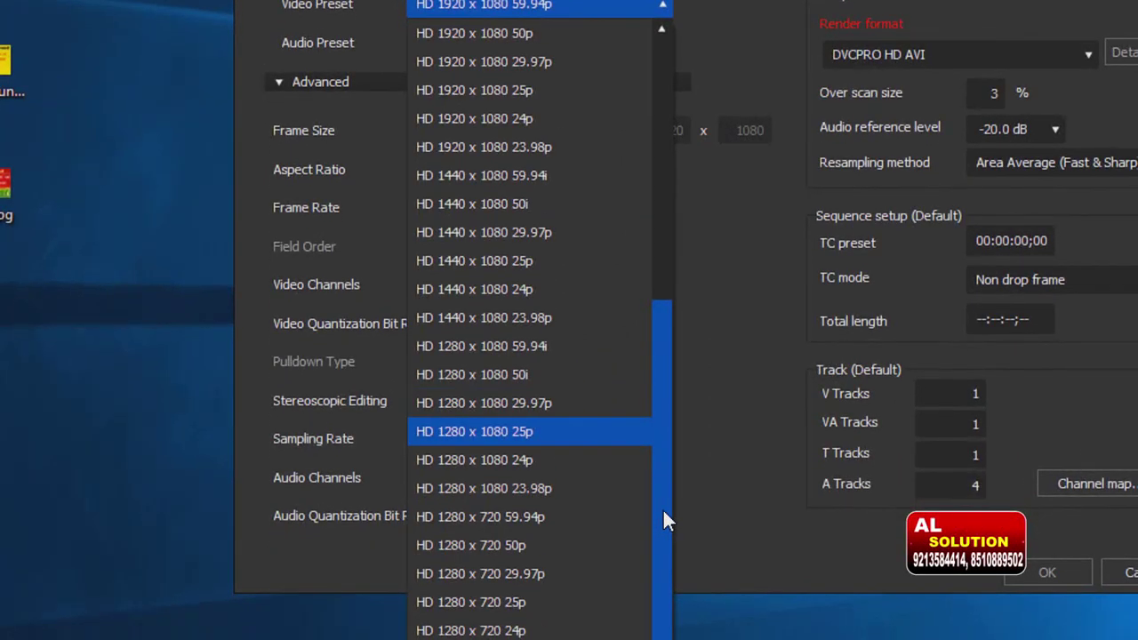
pyautogui.scroll(2, 662, 508)
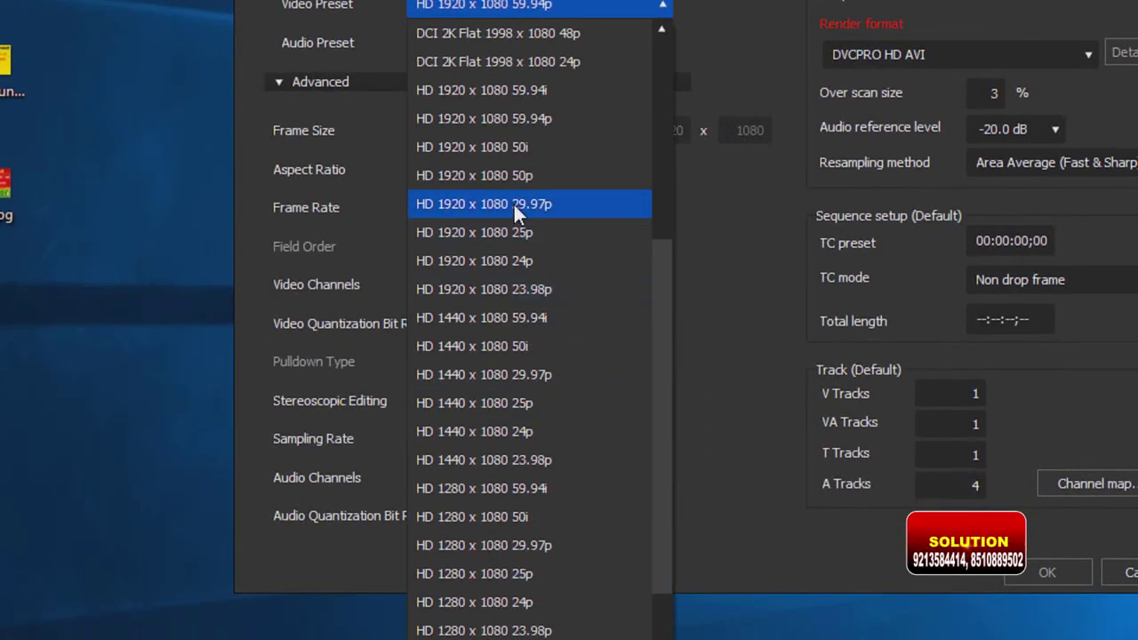
pyautogui.click(515, 231)
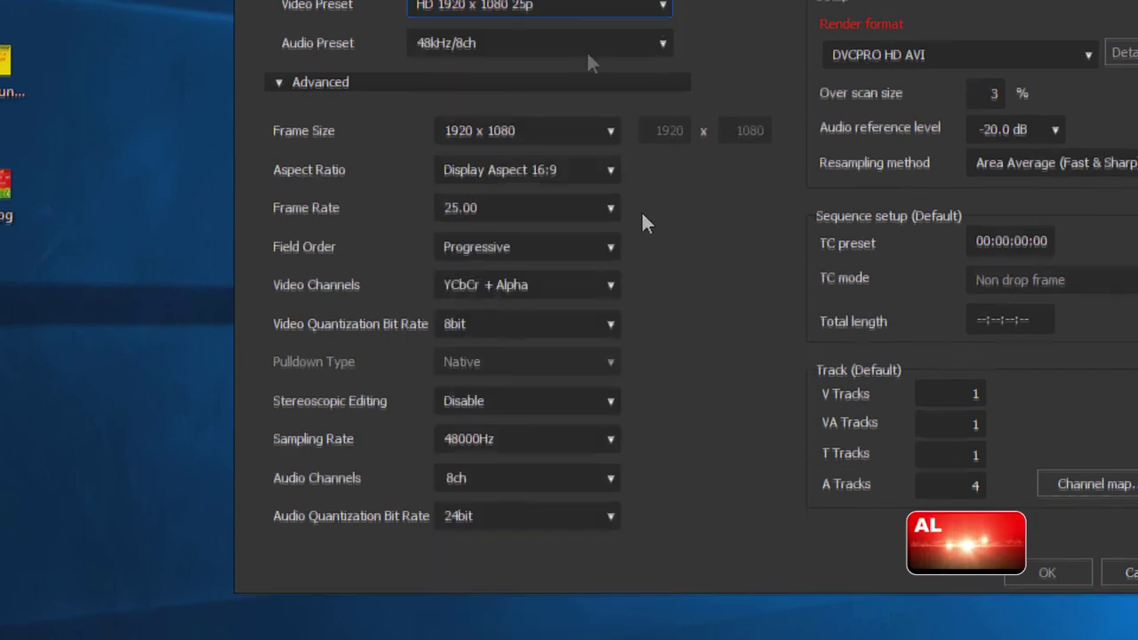
# - Choose the 48kHz/8ch audio preset and set the aspect ratio to Display Aspect 16:9
pyautogui.click(513, 80)
pyautogui.click(517, 79)
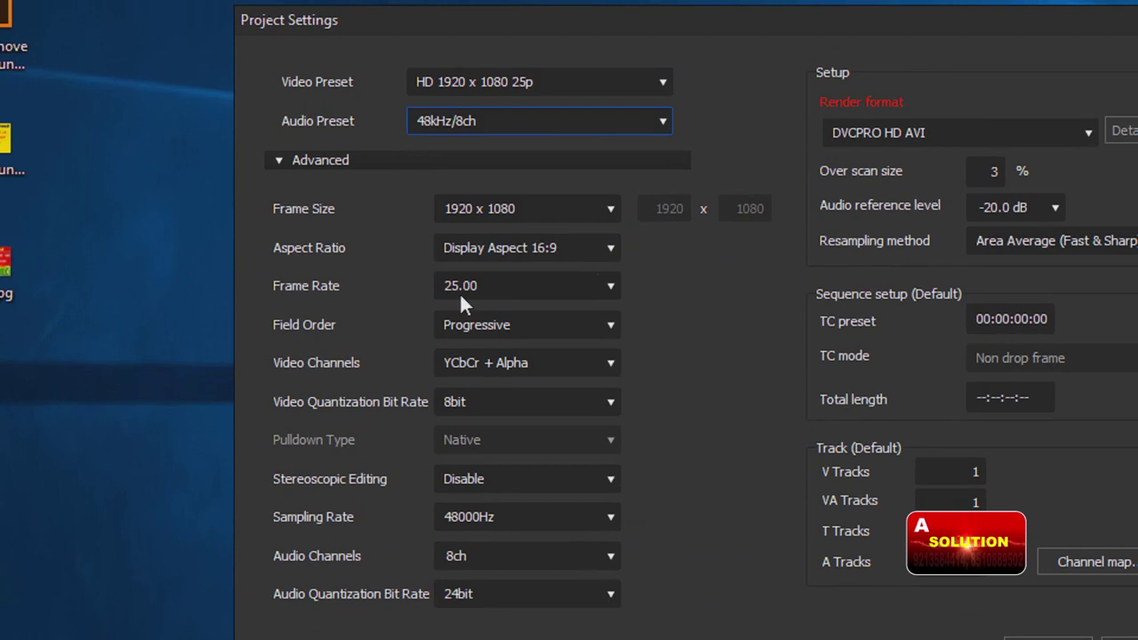
pyautogui.click(605, 251)
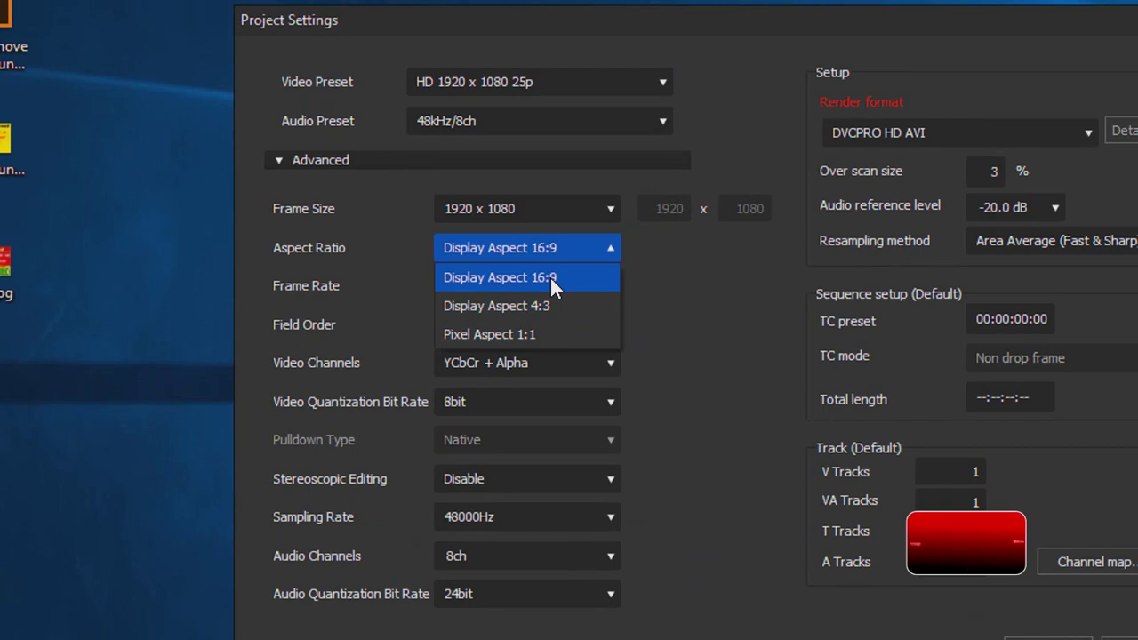
pyautogui.click(551, 277)
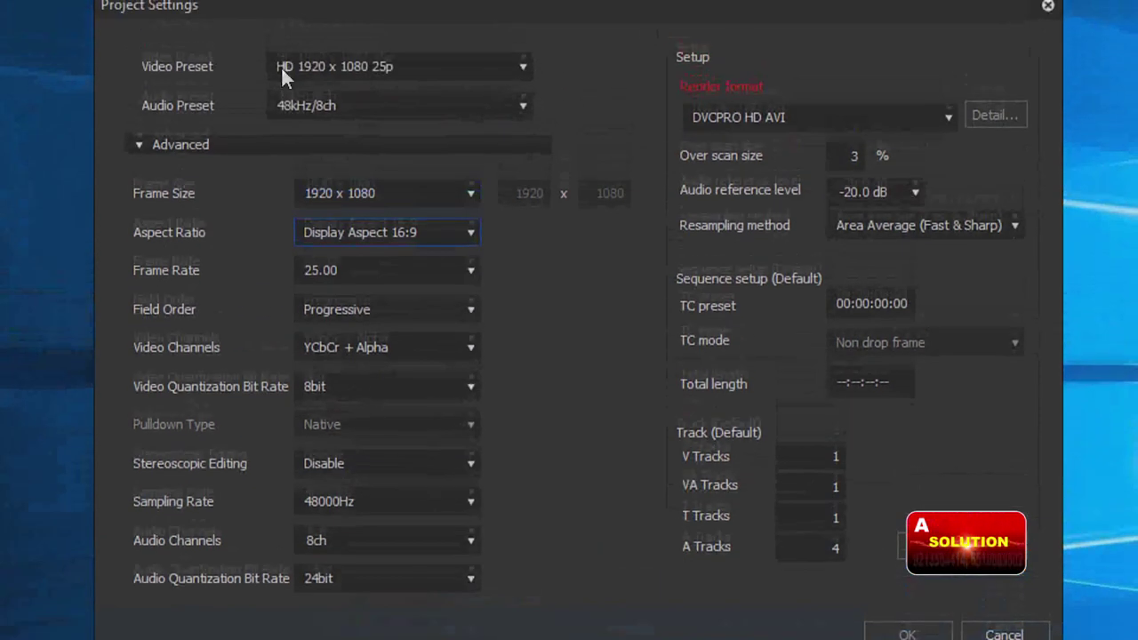
# - Reselect the HD 1920 x 1080 25p video preset and leave the detailed settings
pyautogui.click(281, 65)
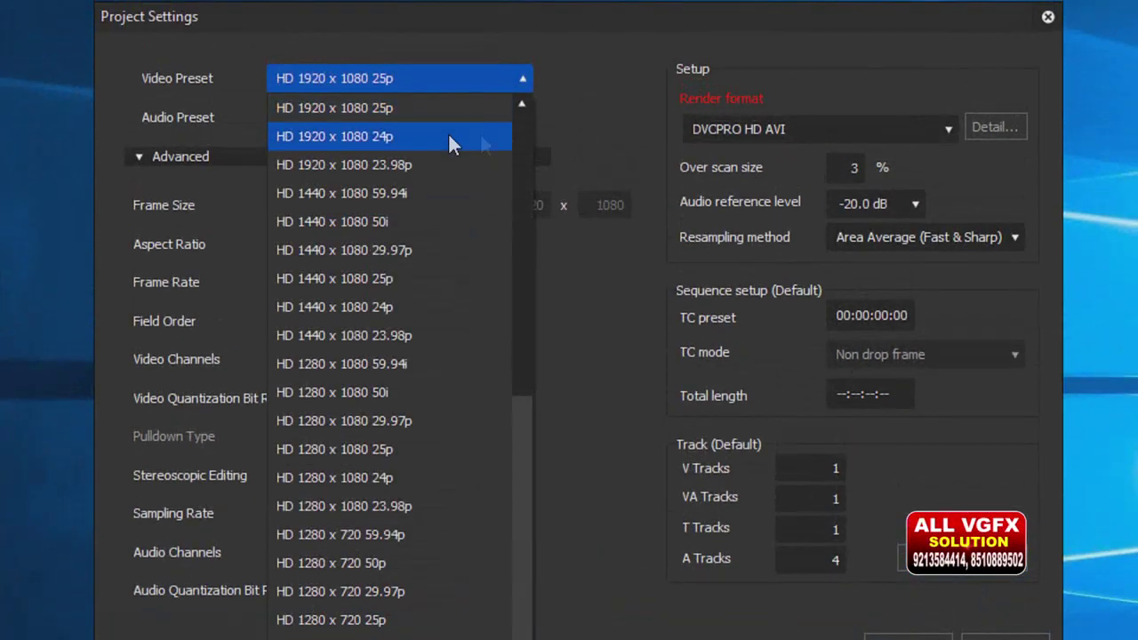
pyautogui.click(414, 109)
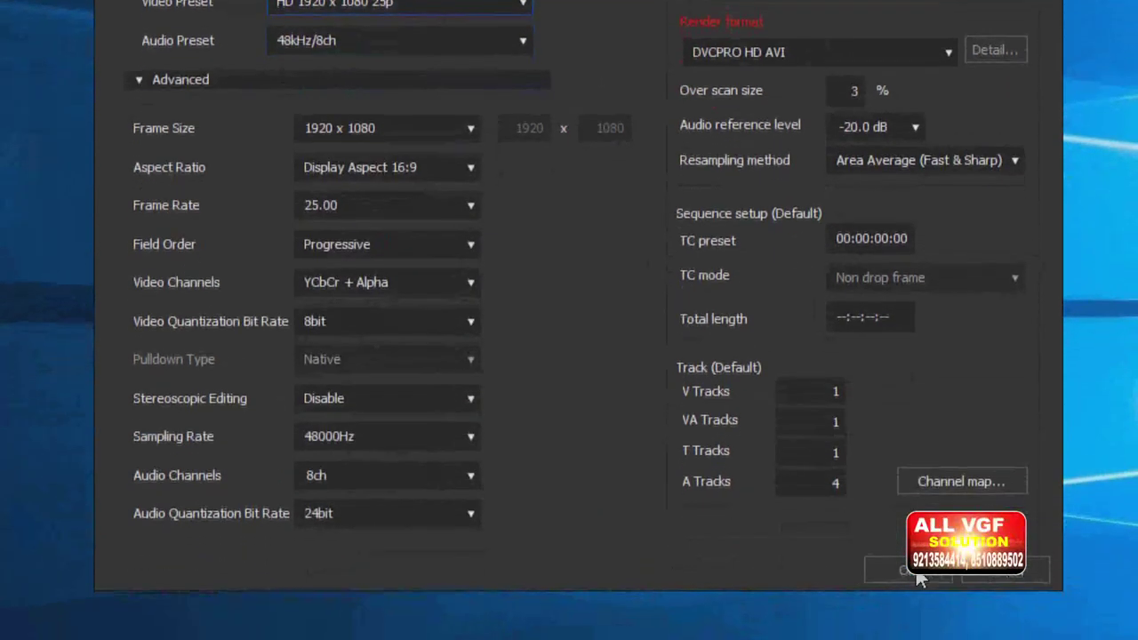
pyautogui.click(911, 572)
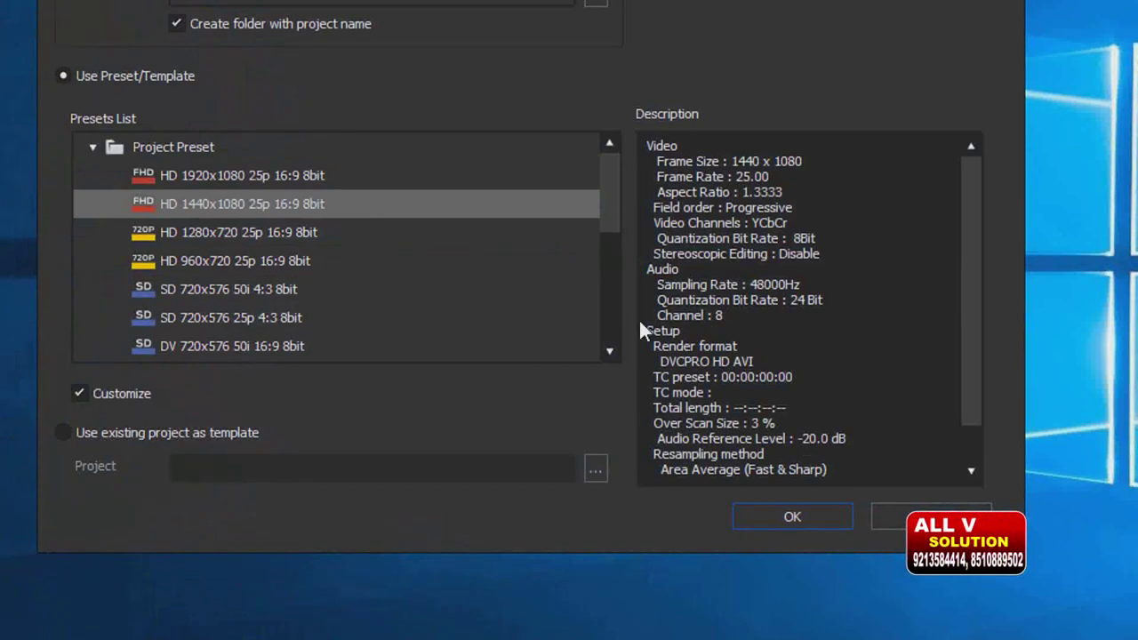
# - Select the HD 1920x1080 25p 16:9 8bit preset and create the project
pyautogui.click(311, 181)
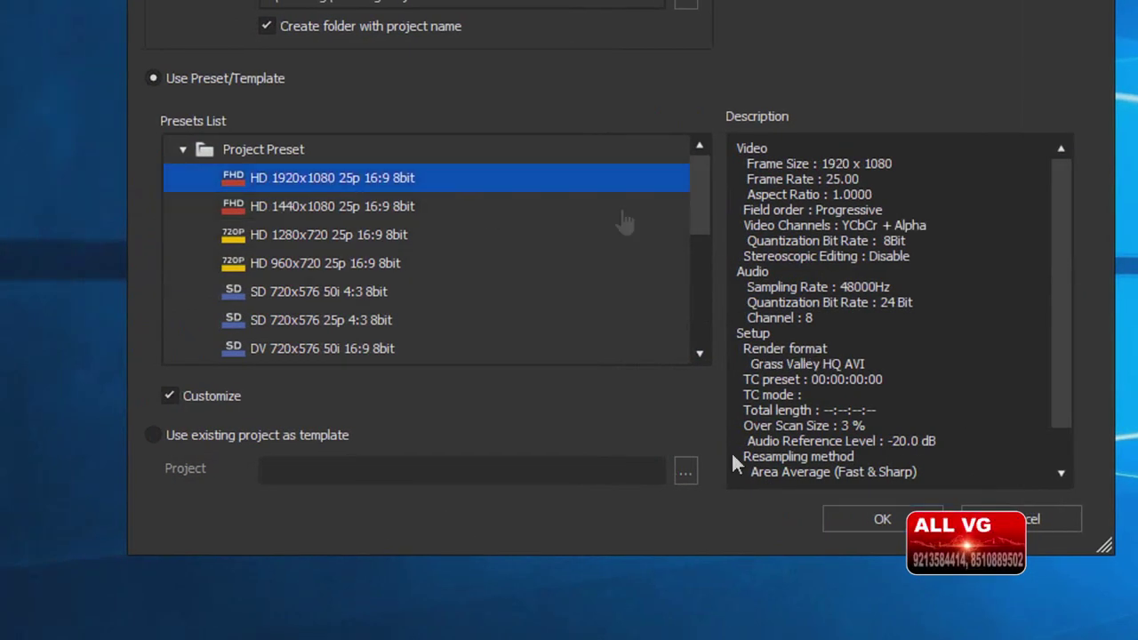
pyautogui.click(894, 519)
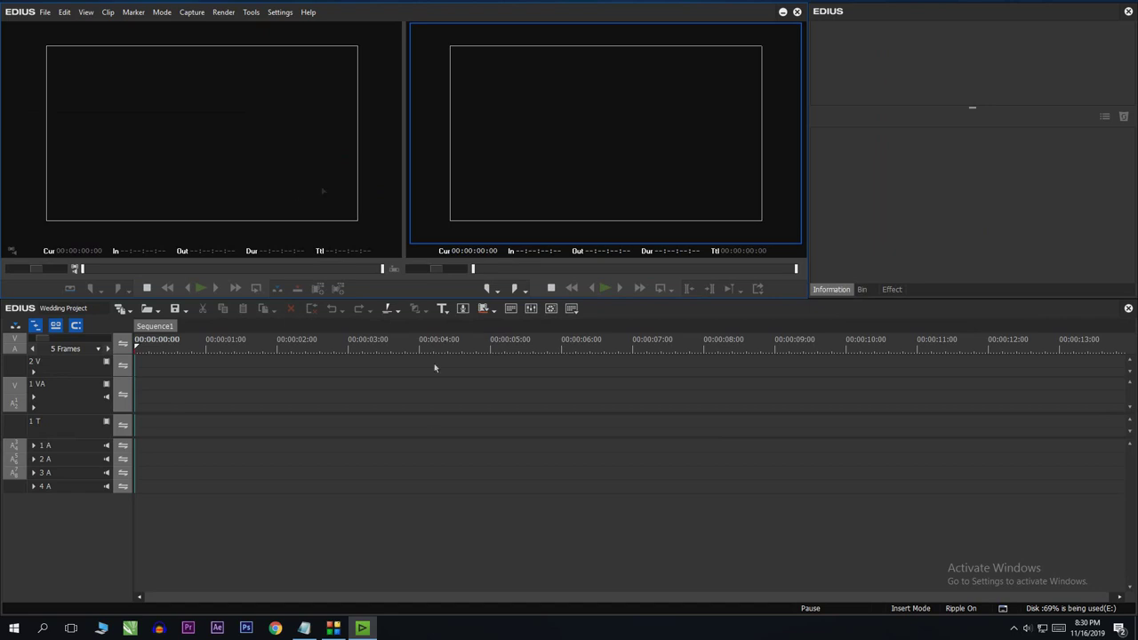
pyautogui.click(334, 628)
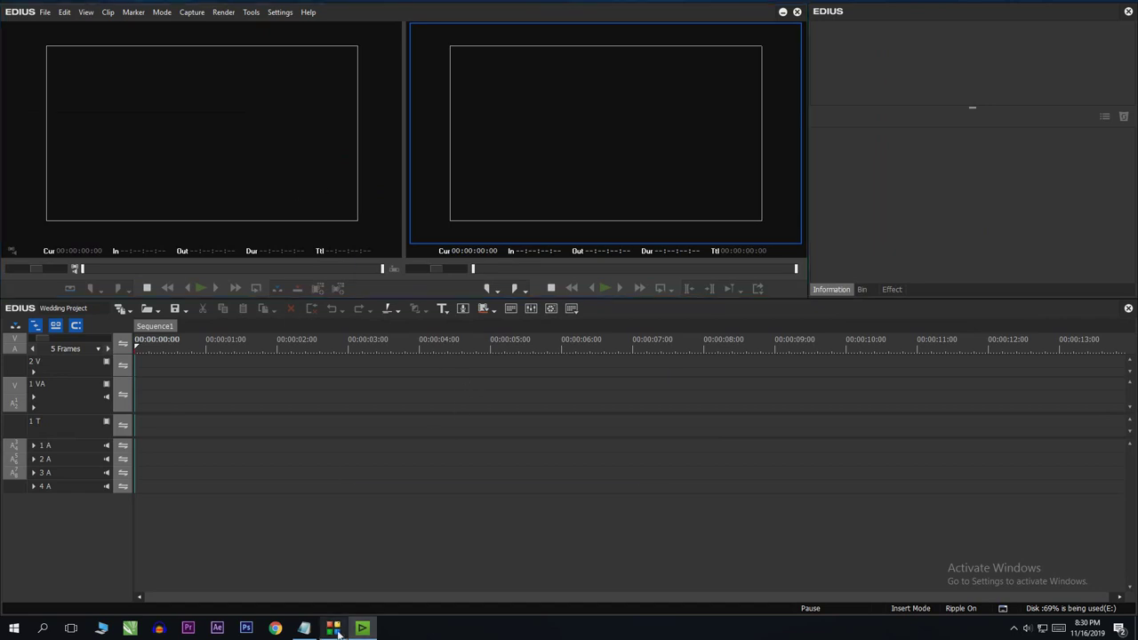